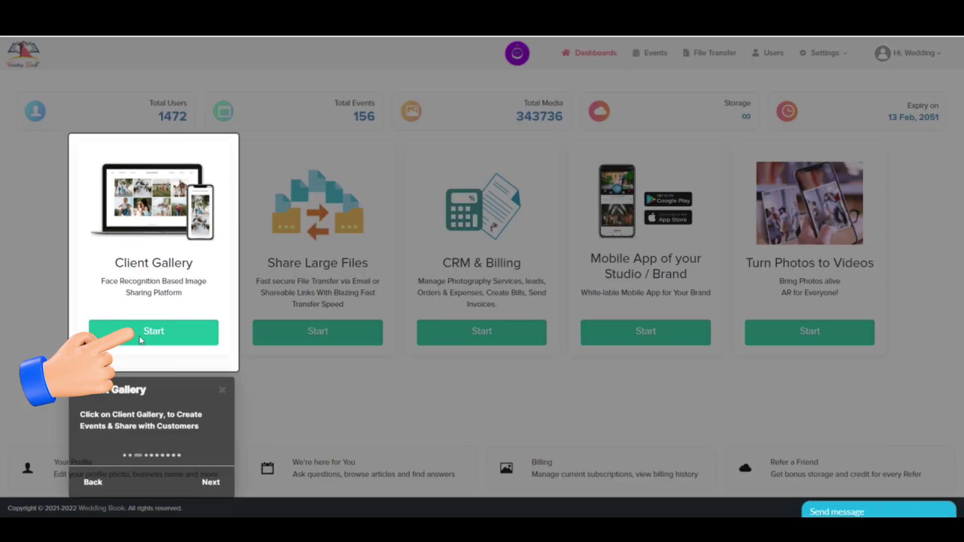
# - Start a new Client Gallery event and enter the couple's names as the event name
pyautogui.click(141, 340)
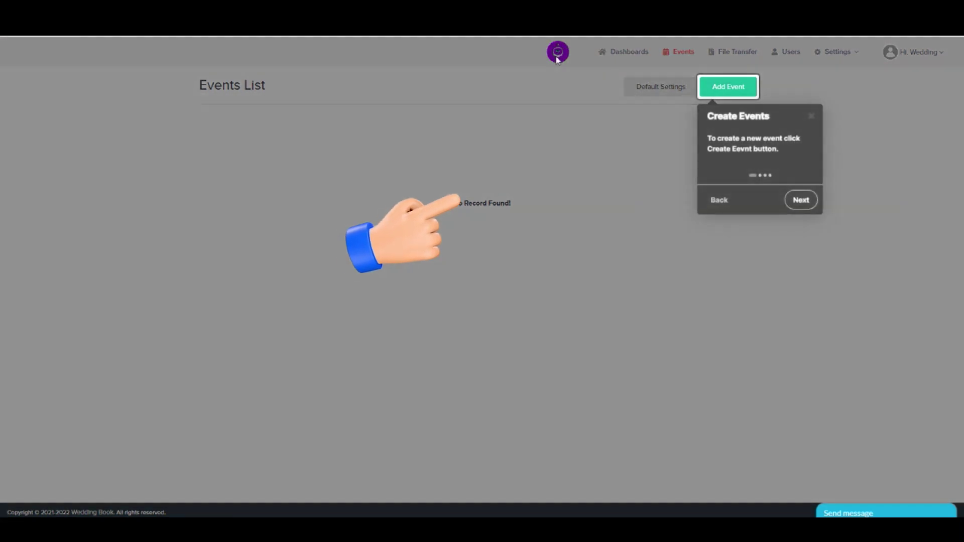
pyautogui.click(801, 200)
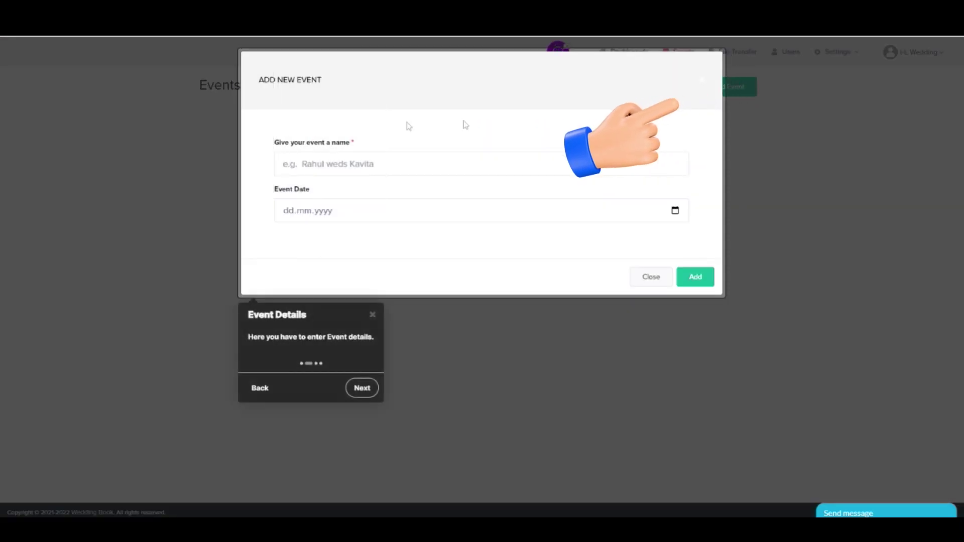
pyautogui.click(362, 388)
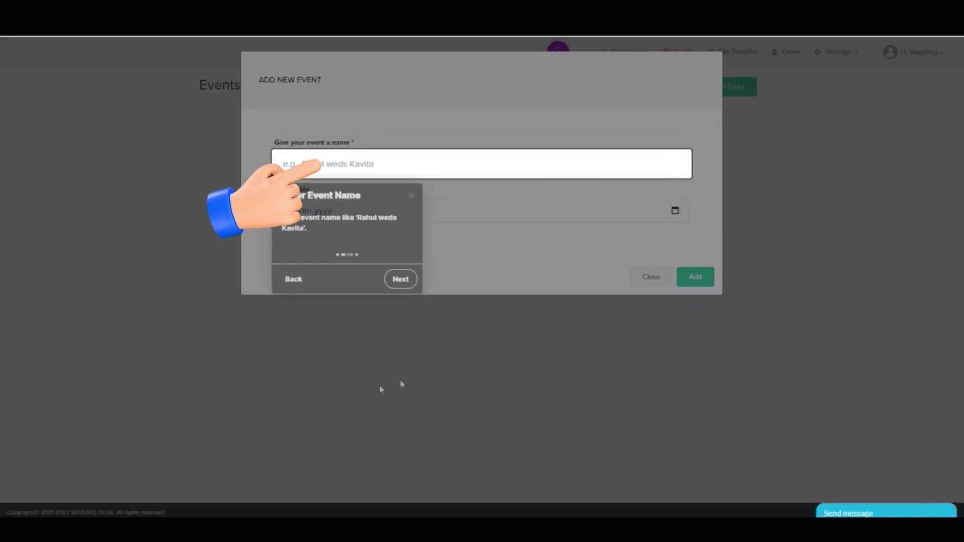
pyautogui.click(400, 279)
pyautogui.write('Kavita & Rajiv')
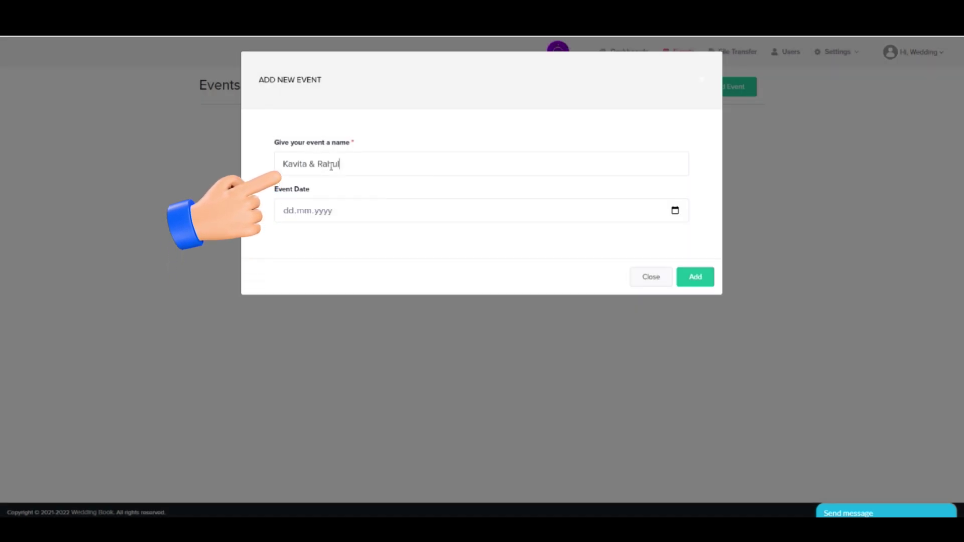
# - Save the new event and set photo A00, cropped to fit, as its cover image
pyautogui.click(694, 276)
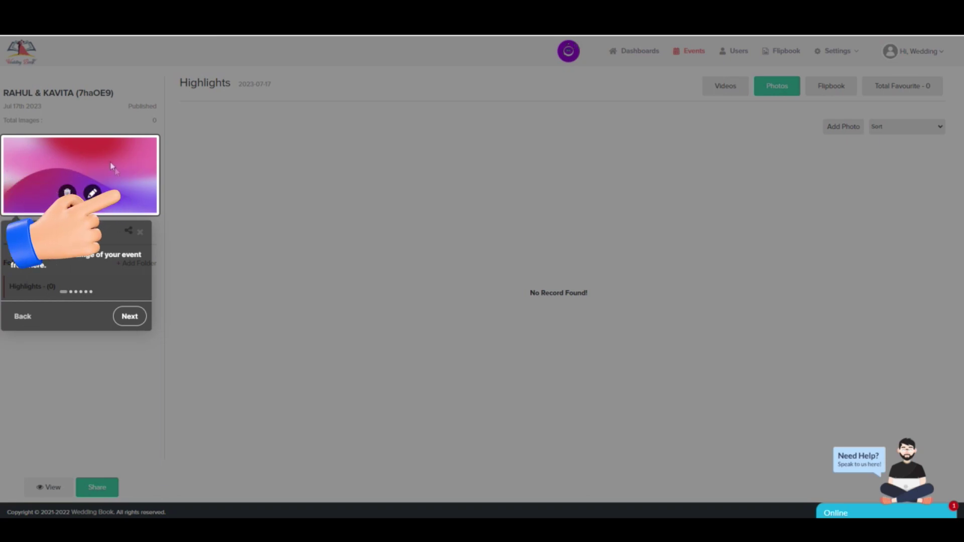
pyautogui.click(92, 193)
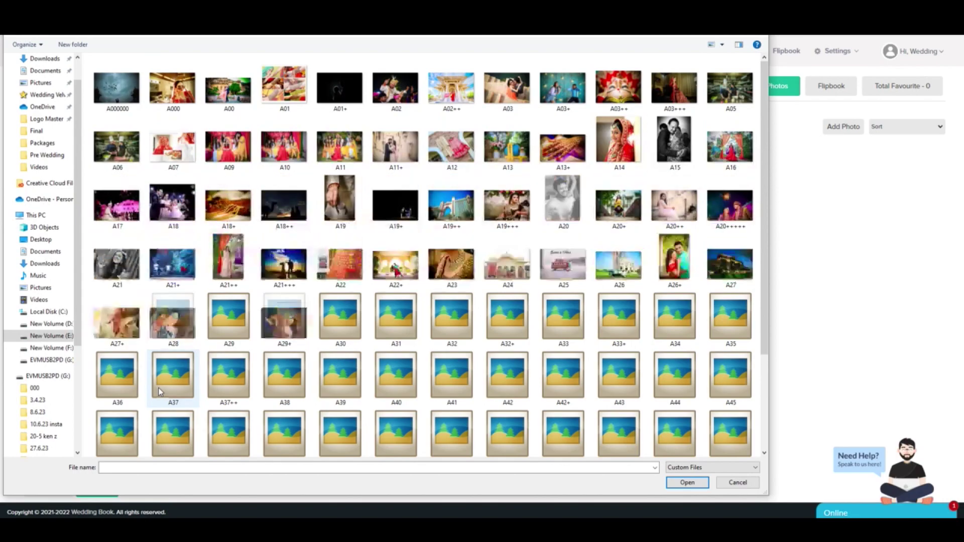
pyautogui.doubleClick(228, 95)
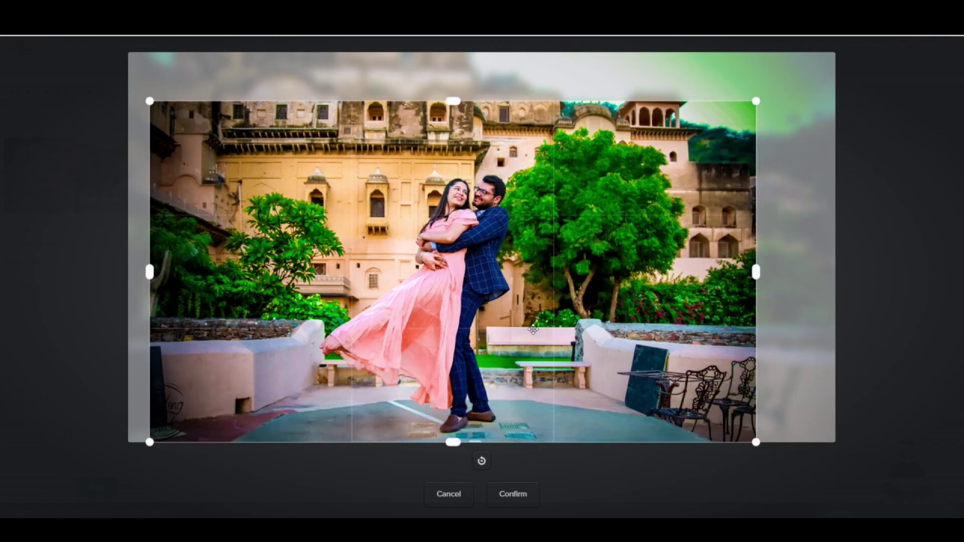
pyautogui.click(513, 495)
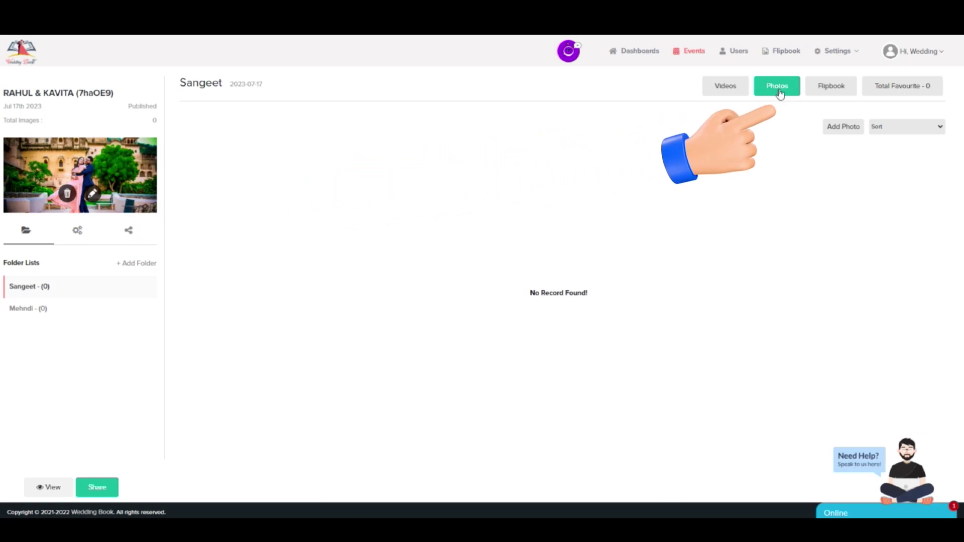
# - Add a YouTube video titled 'Teaser' under the event's Videos
pyautogui.click(722, 89)
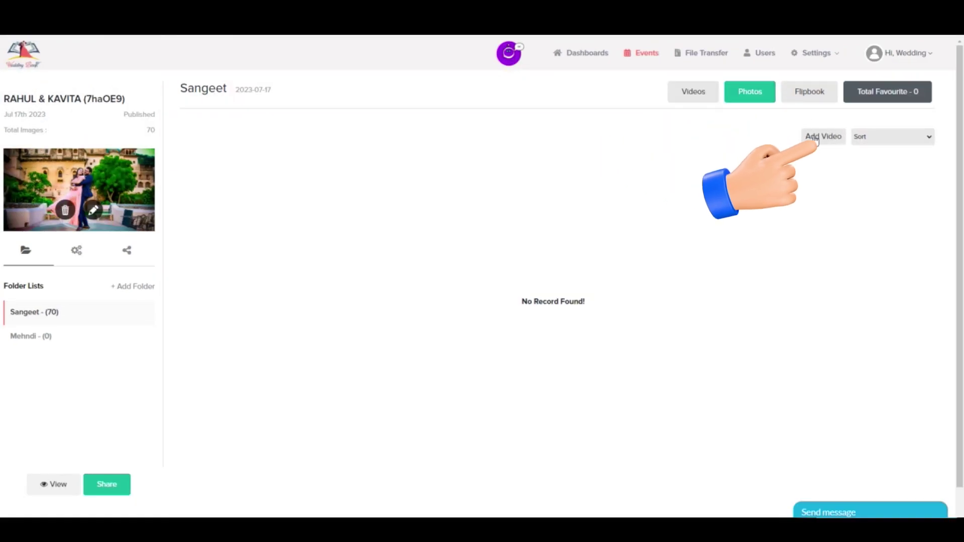
pyautogui.click(823, 136)
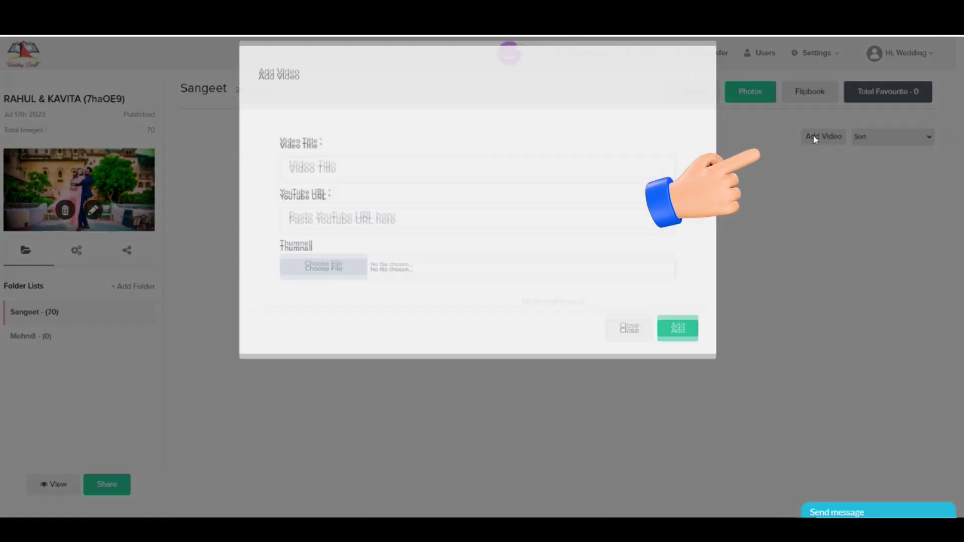
pyautogui.click(318, 176)
pyautogui.write('Teaser')
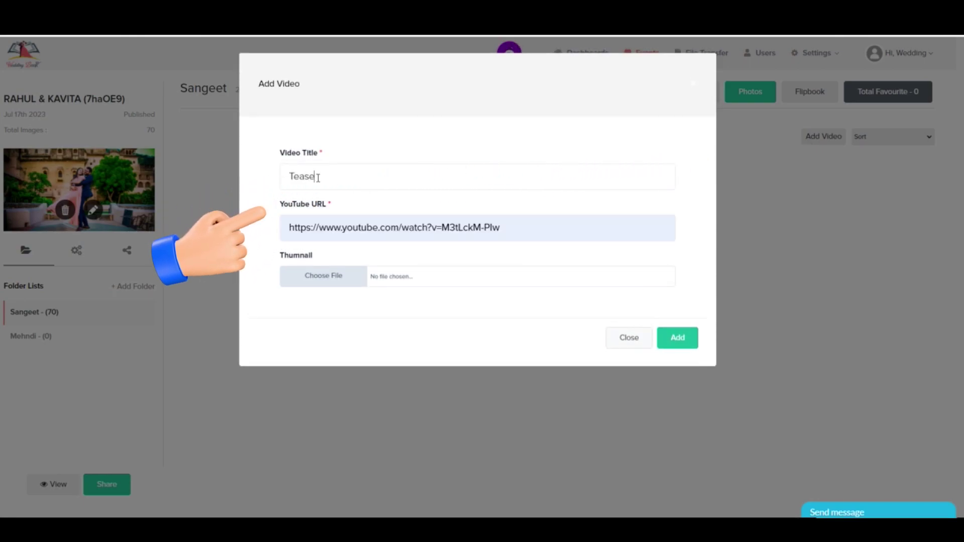
pyautogui.click(683, 342)
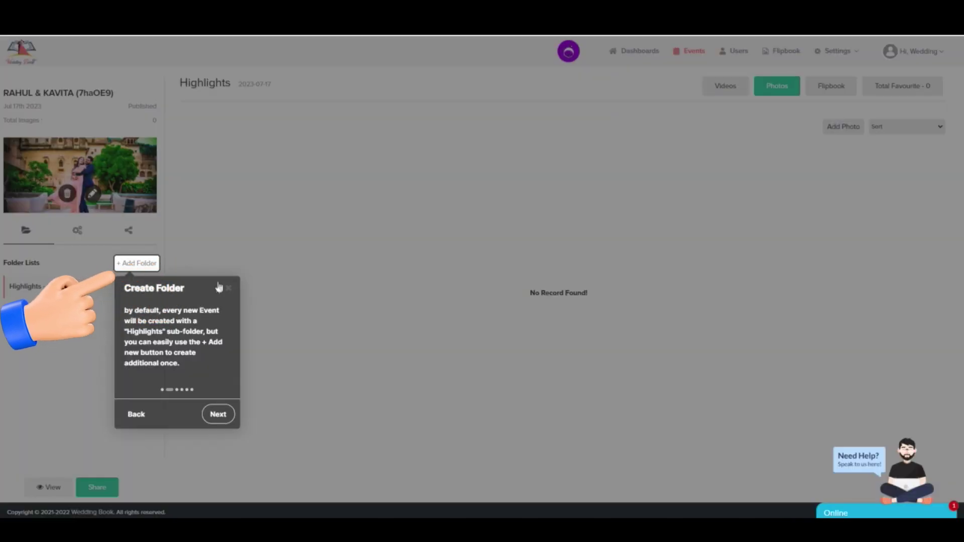
# - Create a folder named Mehndi using A27.jpg as its cover image
pyautogui.click(243, 291)
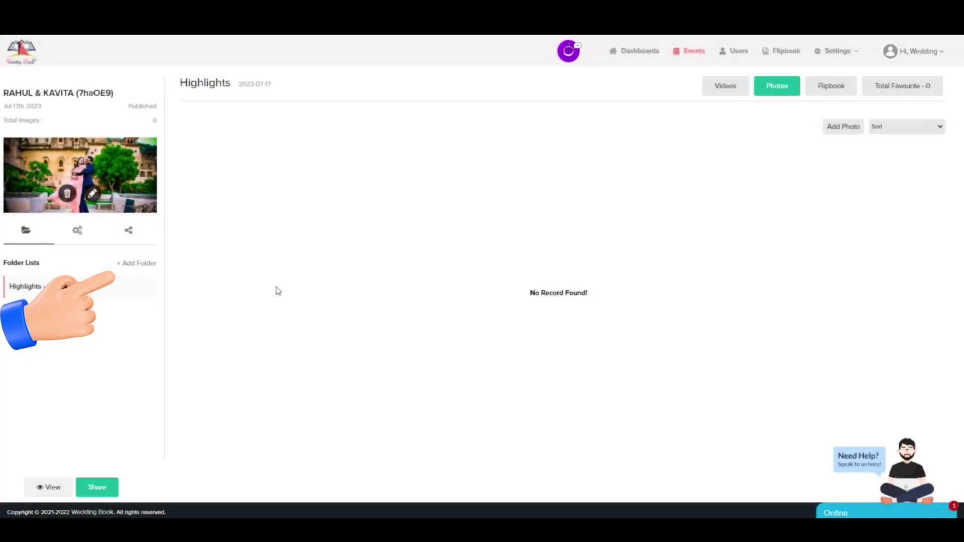
pyautogui.click(142, 271)
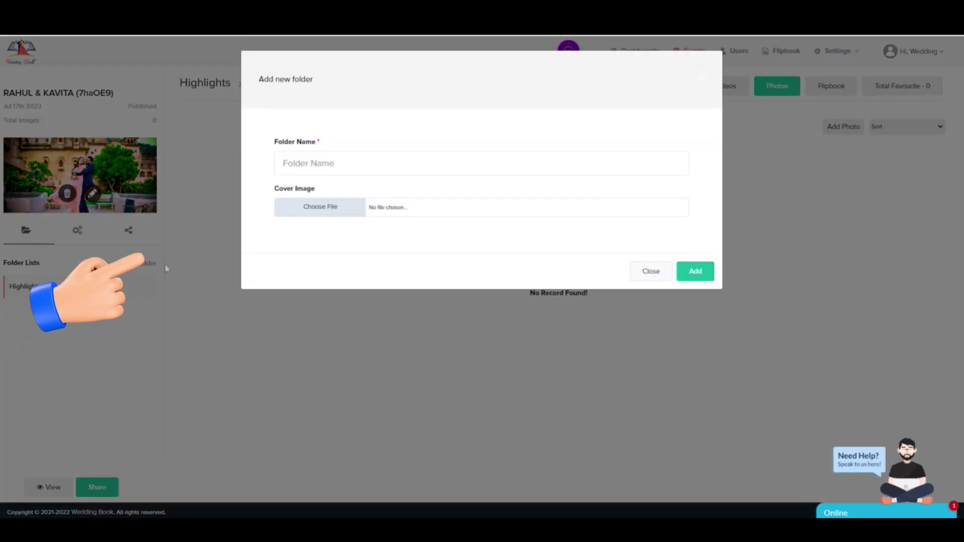
pyautogui.click(370, 164)
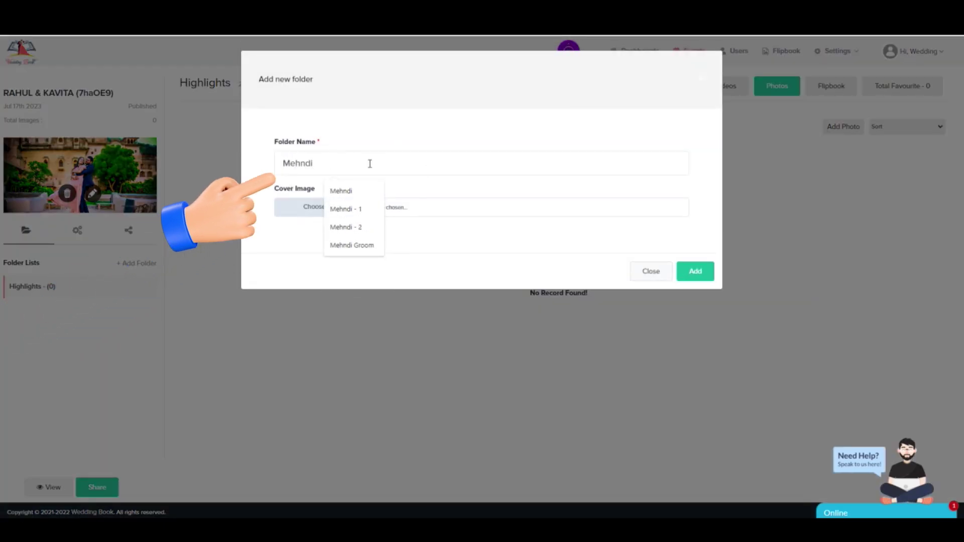
pyautogui.click(323, 206)
pyautogui.doubleClick(117, 320)
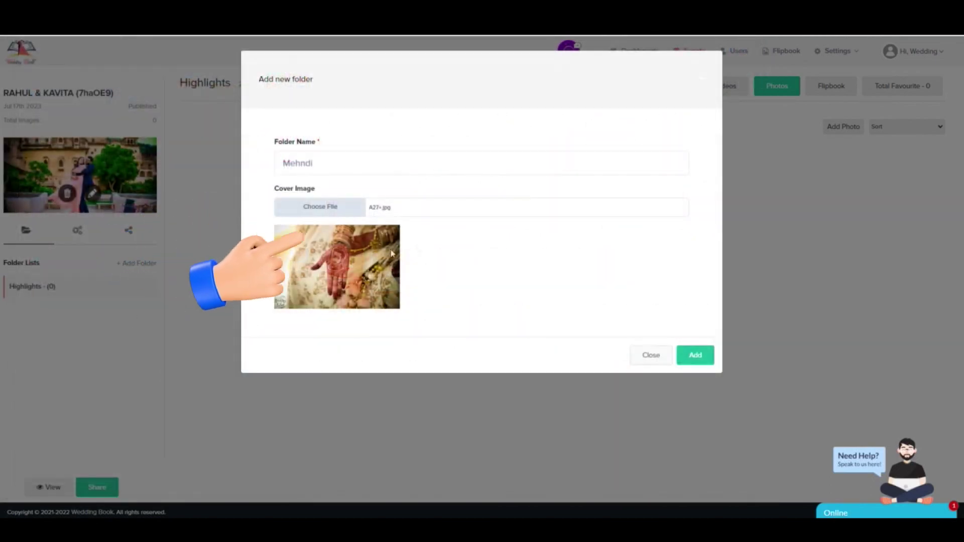
pyautogui.click(698, 356)
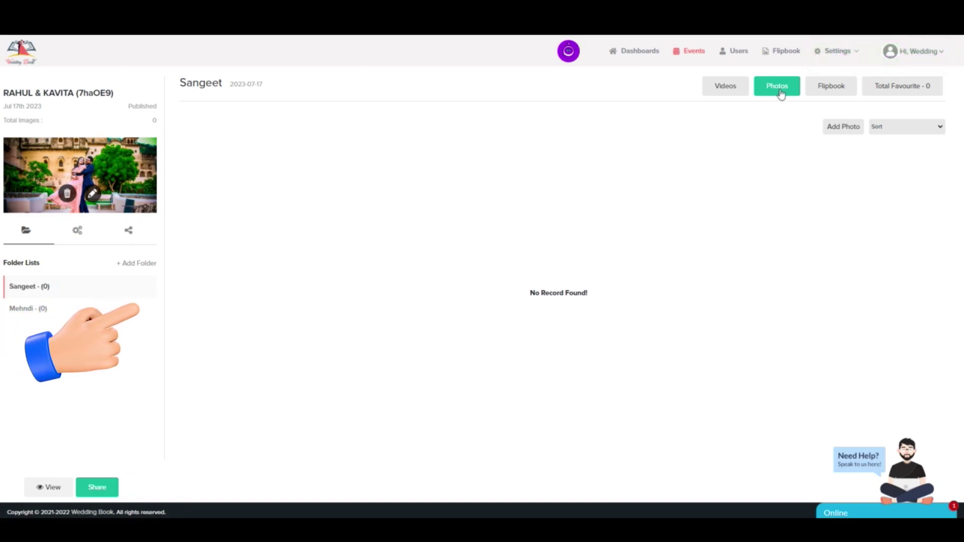
# - Select all photos in the computer folder with Ctrl+A and upload them into Sangeet
pyautogui.click(844, 128)
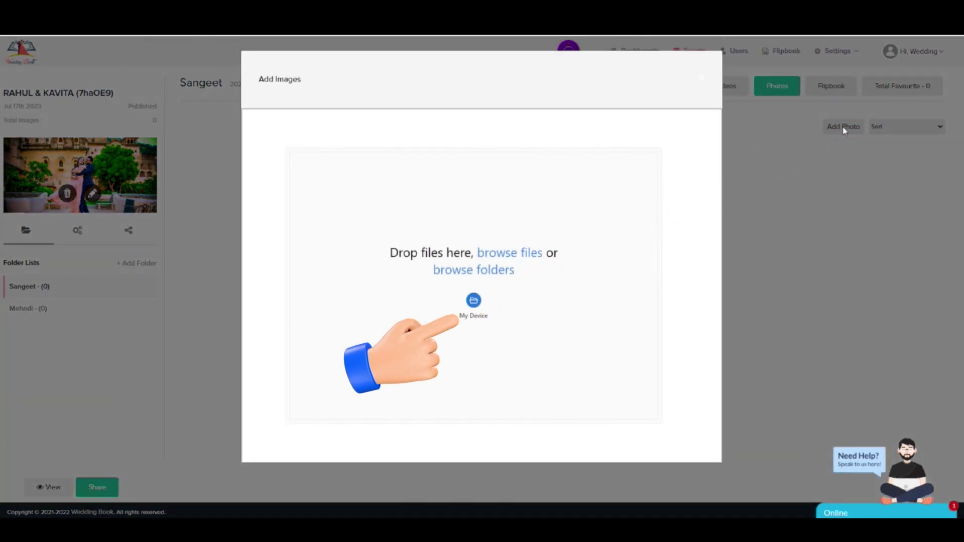
pyautogui.click(474, 306)
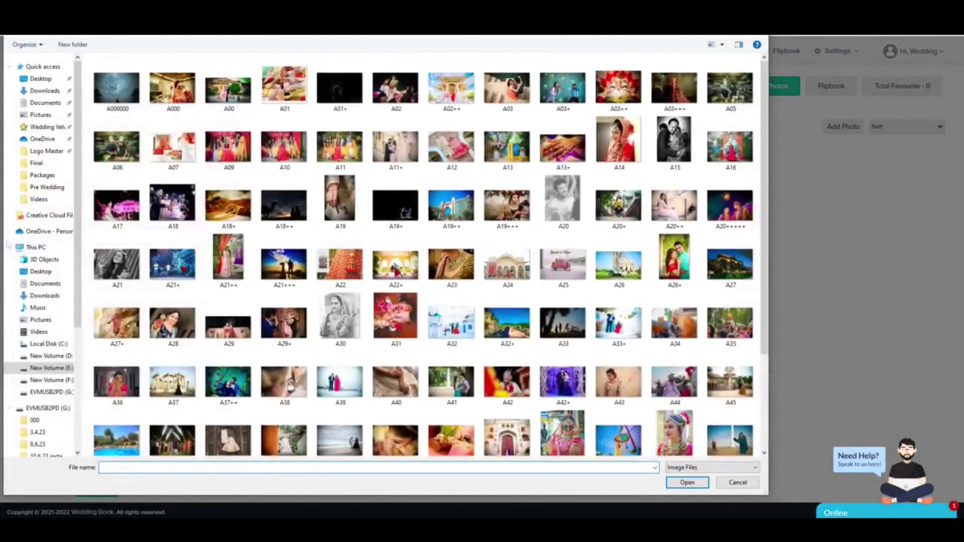
pyautogui.click(119, 95)
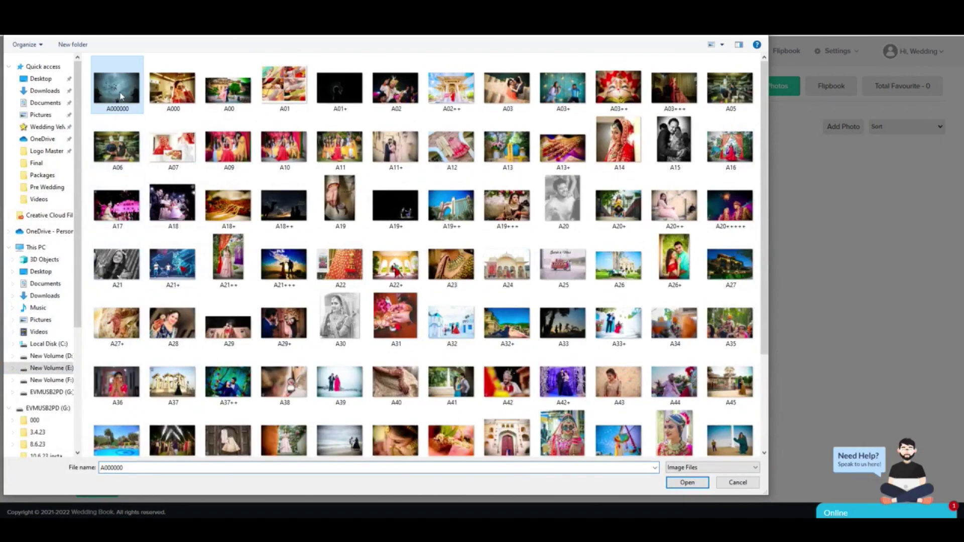
pyautogui.hotkey('ctrl', 'a')
pyautogui.click(687, 483)
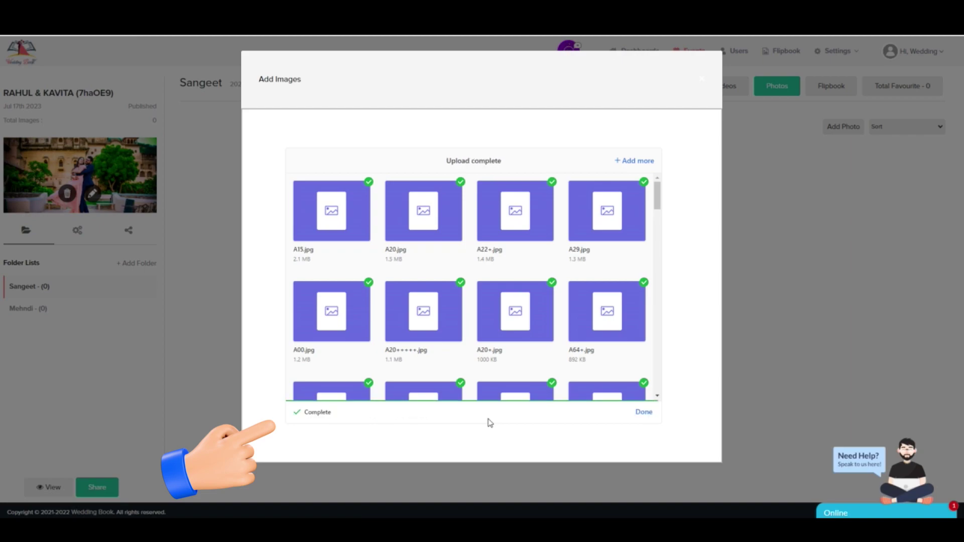
# - Close the completed upload and sort Sangeet's photos by 'Name : A-Z'
pyautogui.click(642, 413)
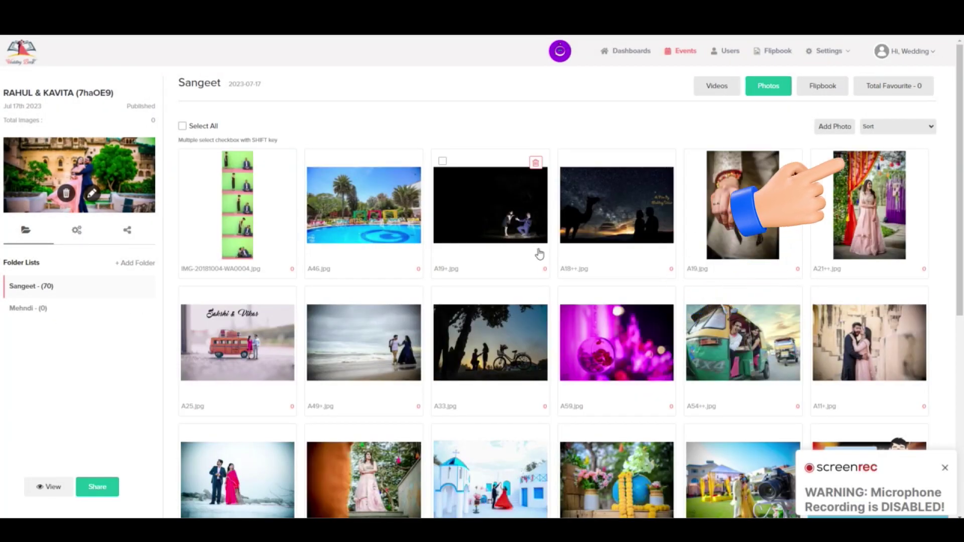
pyautogui.click(910, 131)
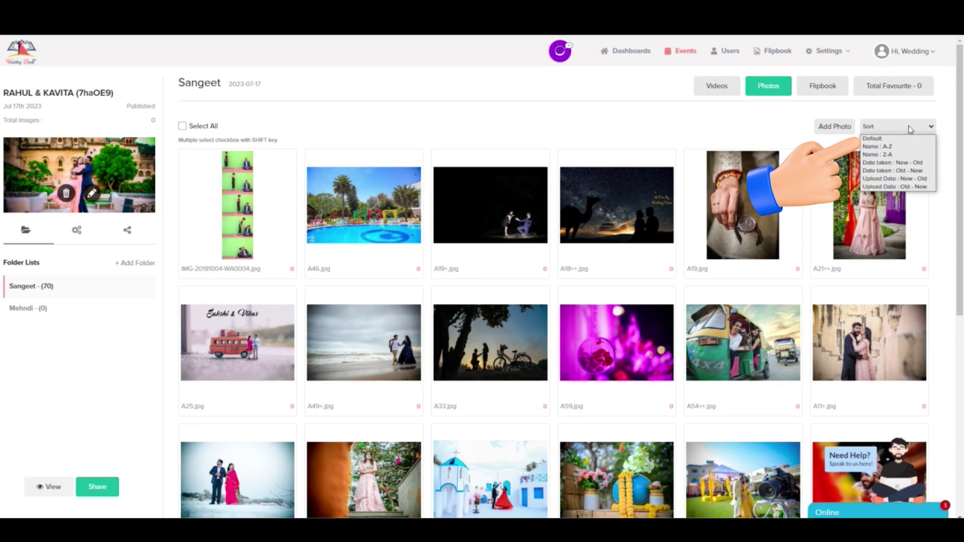
pyautogui.click(890, 147)
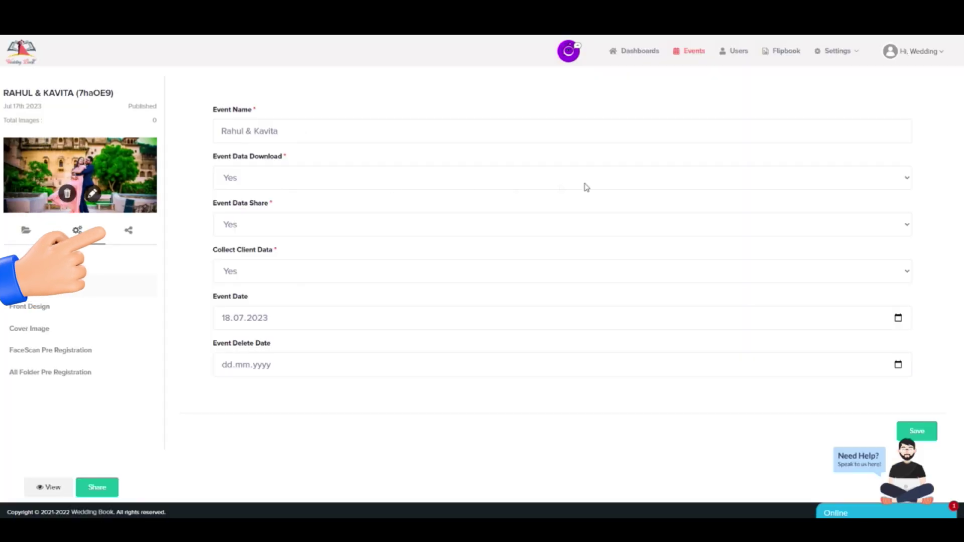
# - Keep Event Data Download, Event Data Share and Collect Client Data at Yes, and clear Event Delete Date
pyautogui.click(631, 179)
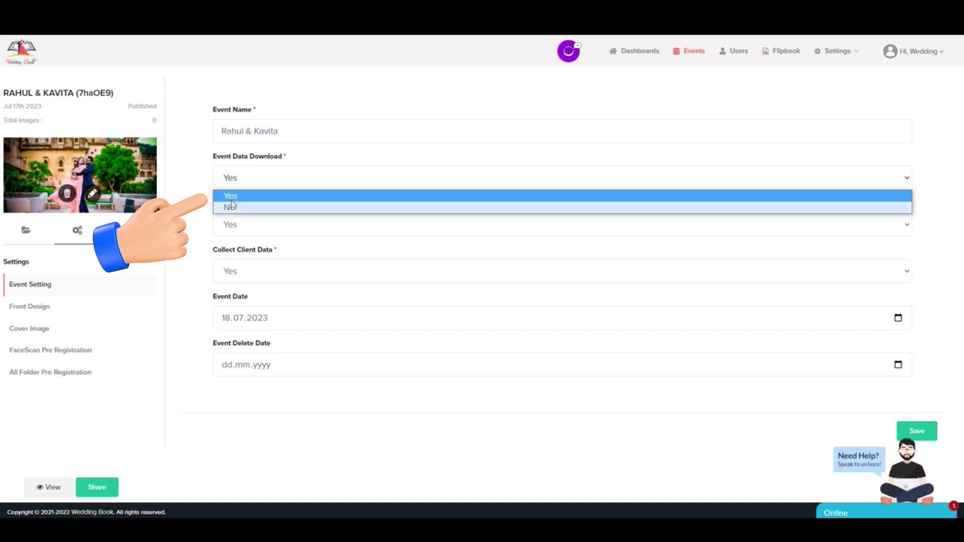
pyautogui.click(238, 185)
pyautogui.click(271, 229)
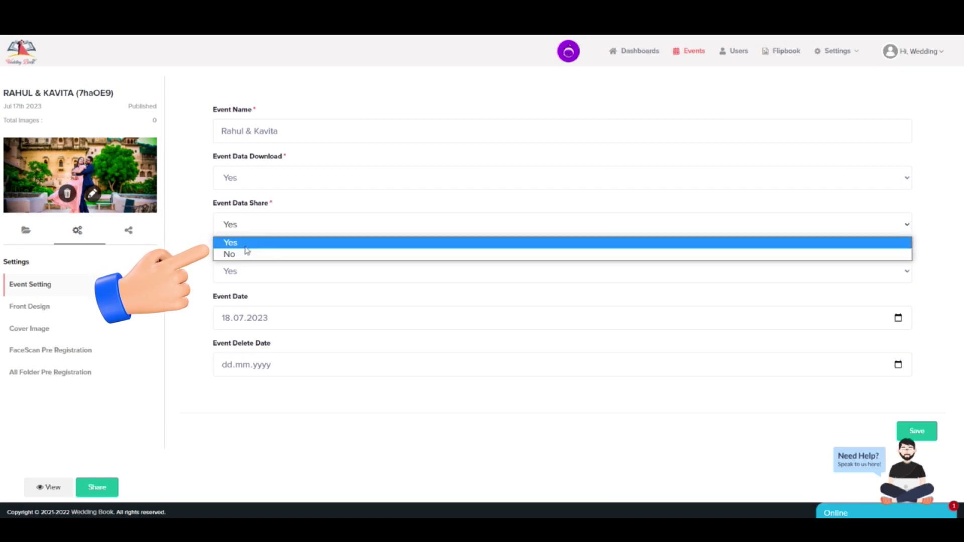
pyautogui.click(256, 242)
pyautogui.click(250, 279)
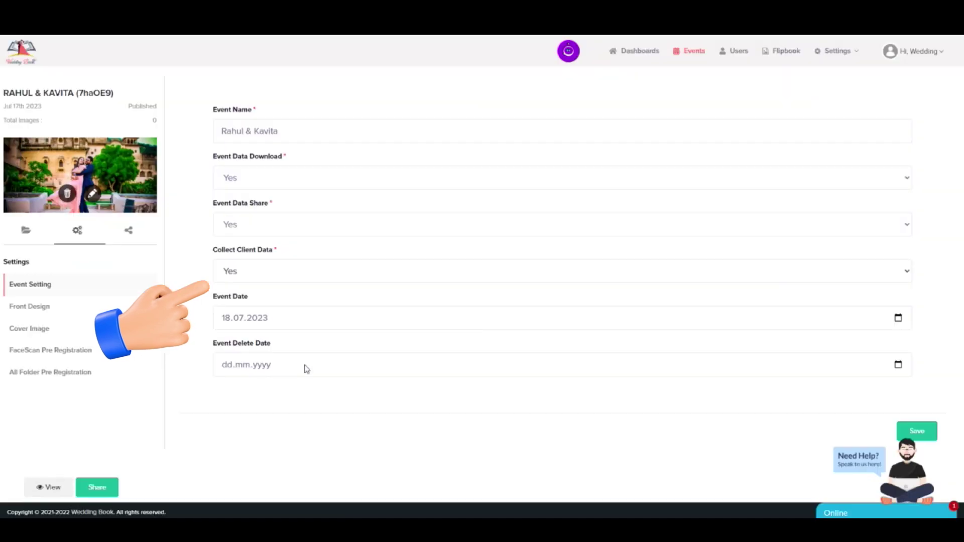
pyautogui.click(898, 365)
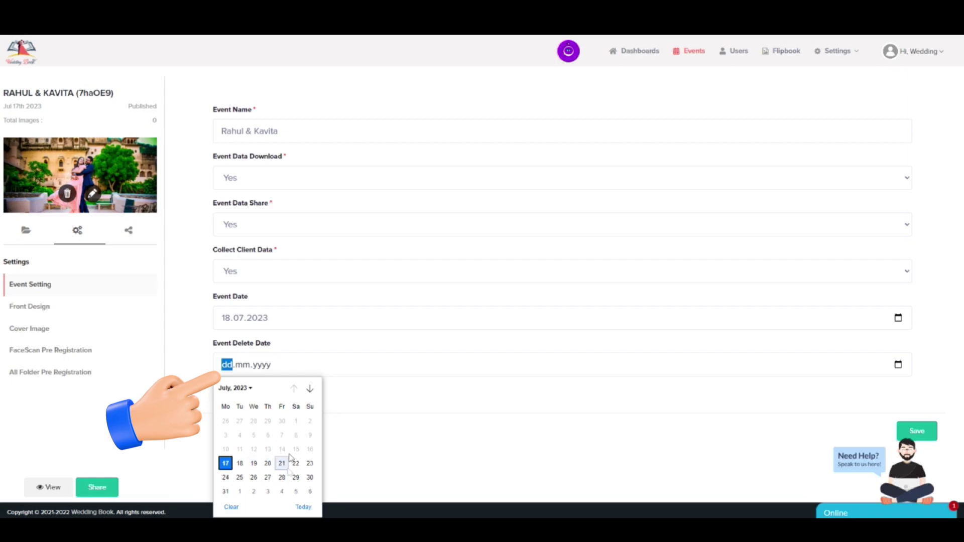
pyautogui.click(231, 507)
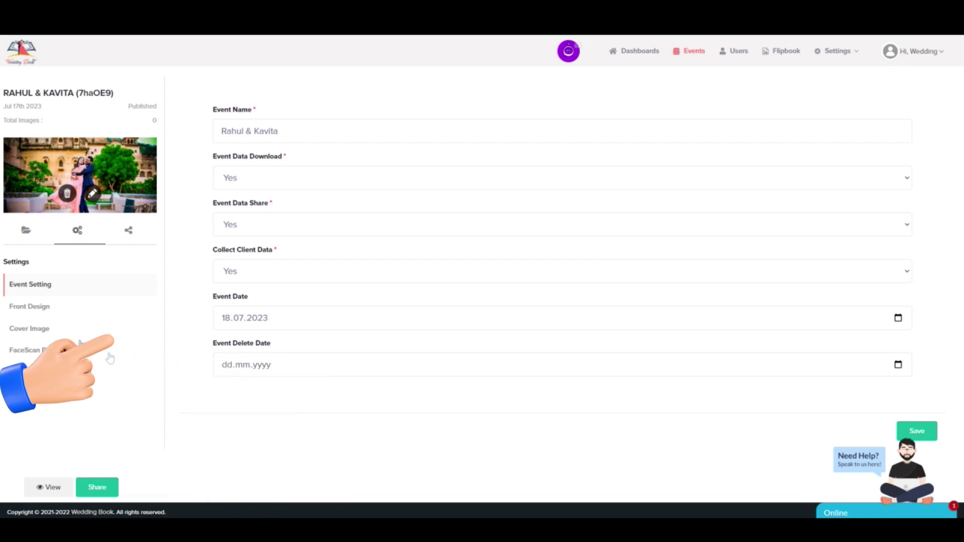
# - Show the Front Design > Cover Image settings with the Photo, Video, Flipbook and Face Recognition slots
pyautogui.click(23, 308)
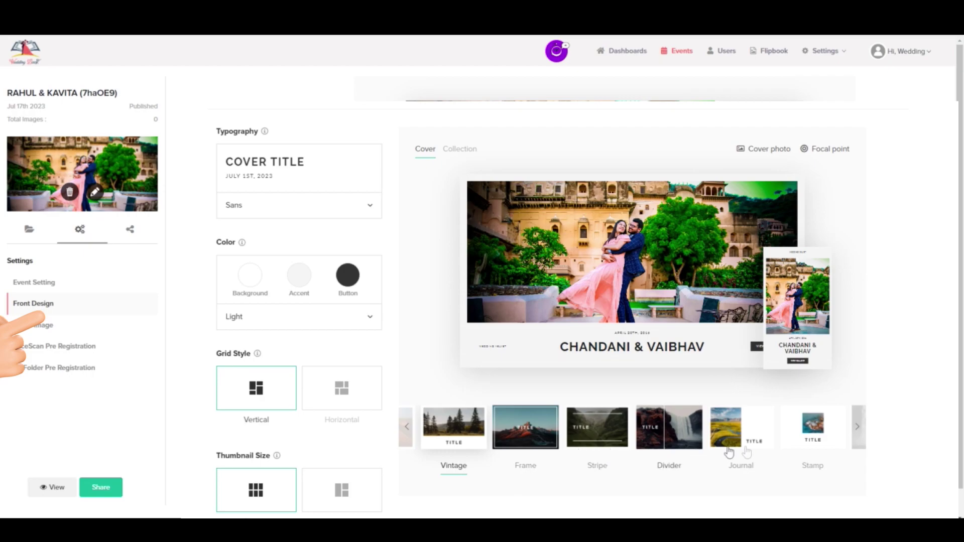
pyautogui.click(28, 326)
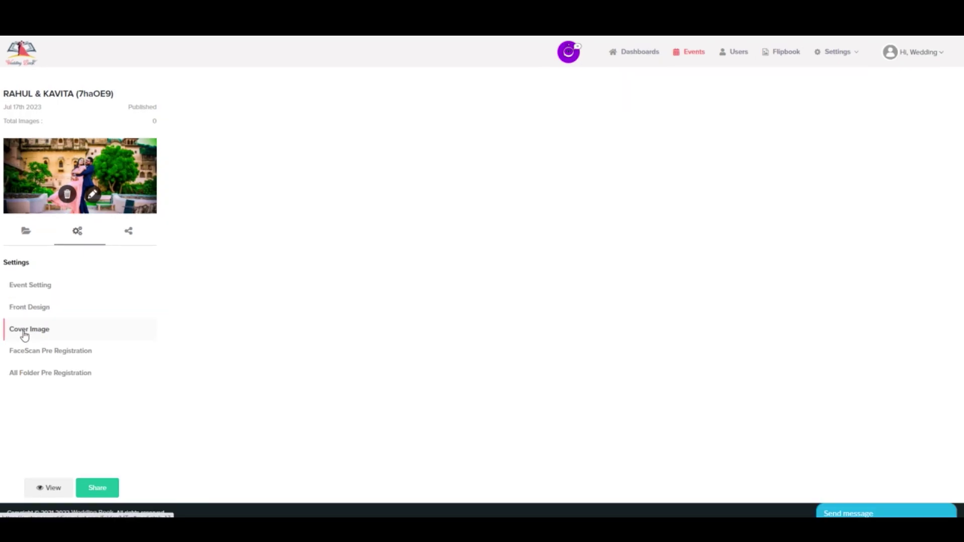
pyautogui.scroll(-3, 241, 345)
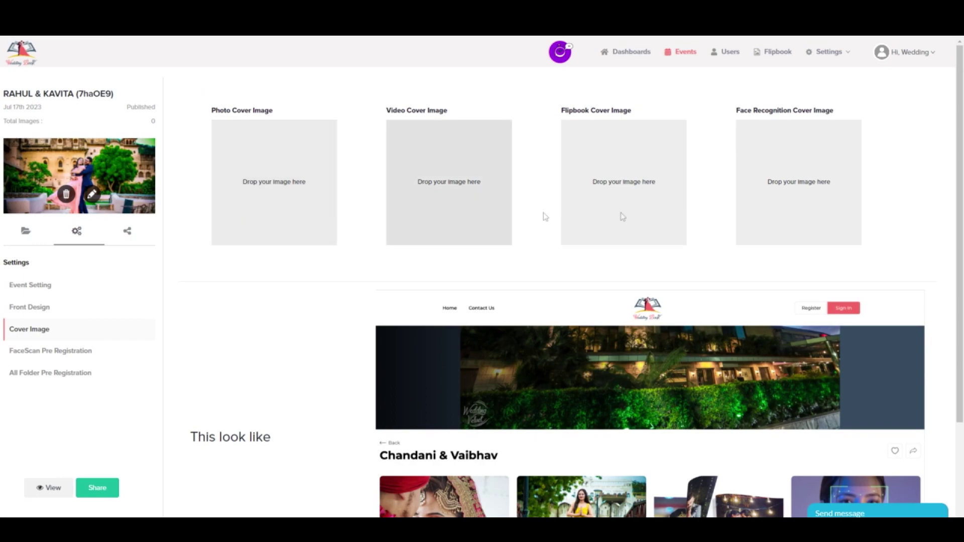
# - Show the Share links and select the all-folders and face-only link URLs
pyautogui.click(98, 488)
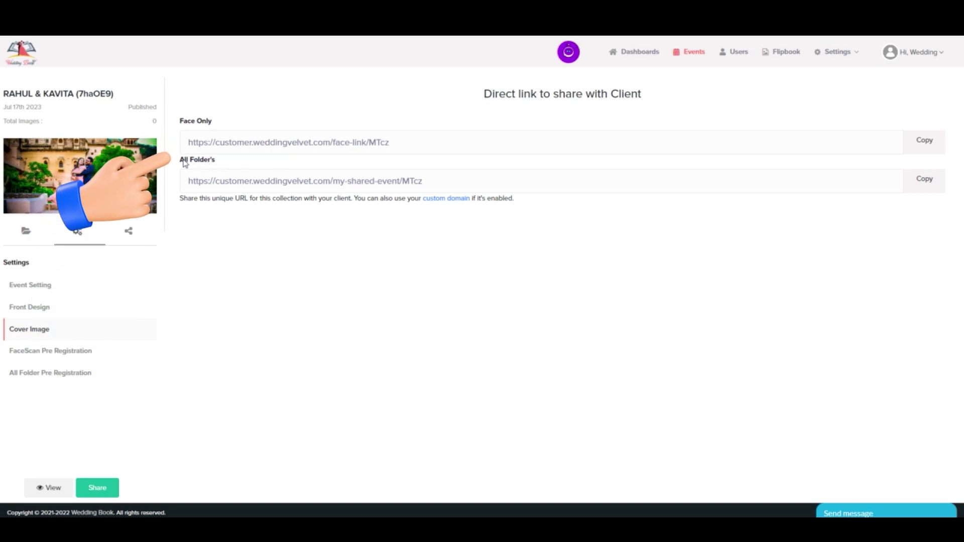
pyautogui.moveTo(181, 160); pyautogui.dragTo(435, 181)
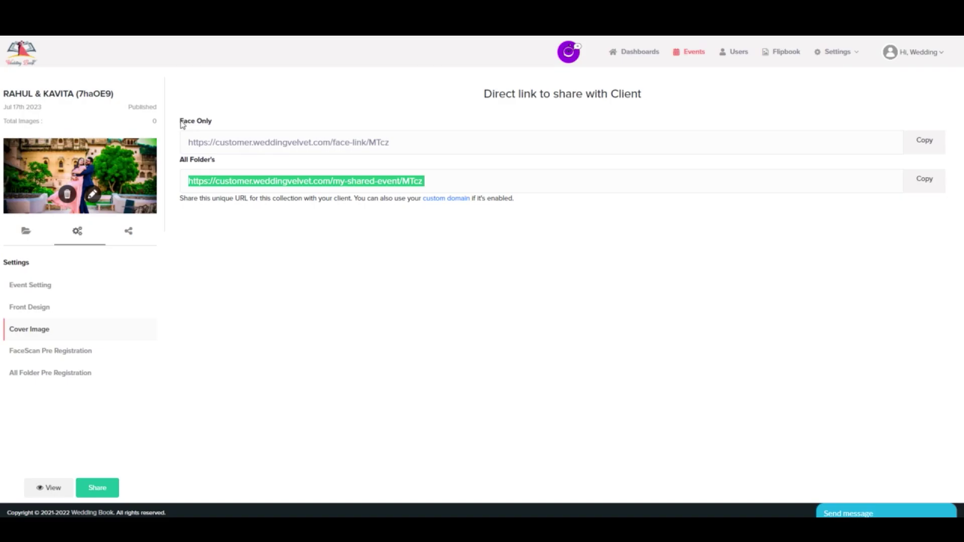
pyautogui.moveTo(180, 121); pyautogui.dragTo(215, 125)
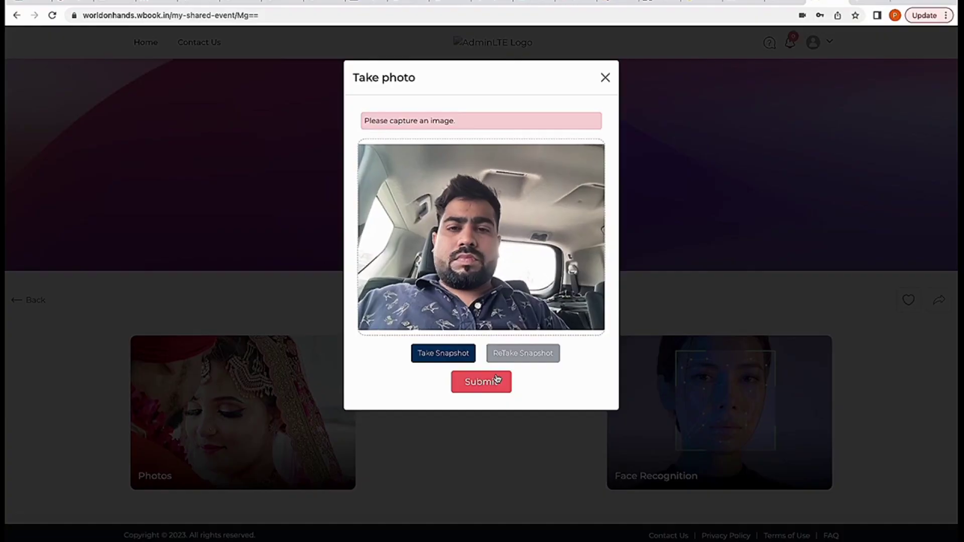
# - Submit the captured face photo in the shared gallery's Take photo dialog
pyautogui.click(488, 387)
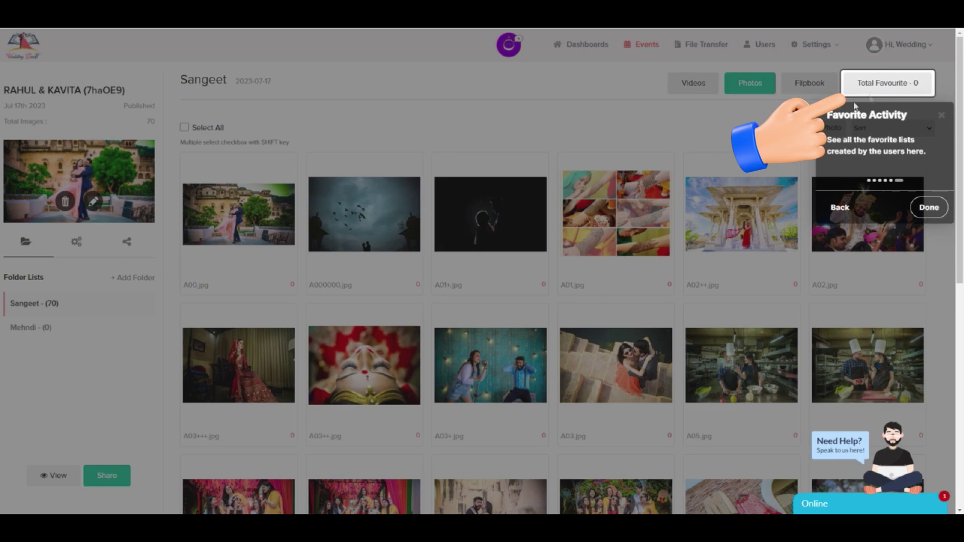
# - Step back in the tour and view the Facial Recognition list of client searches and result counts
pyautogui.press('Left')
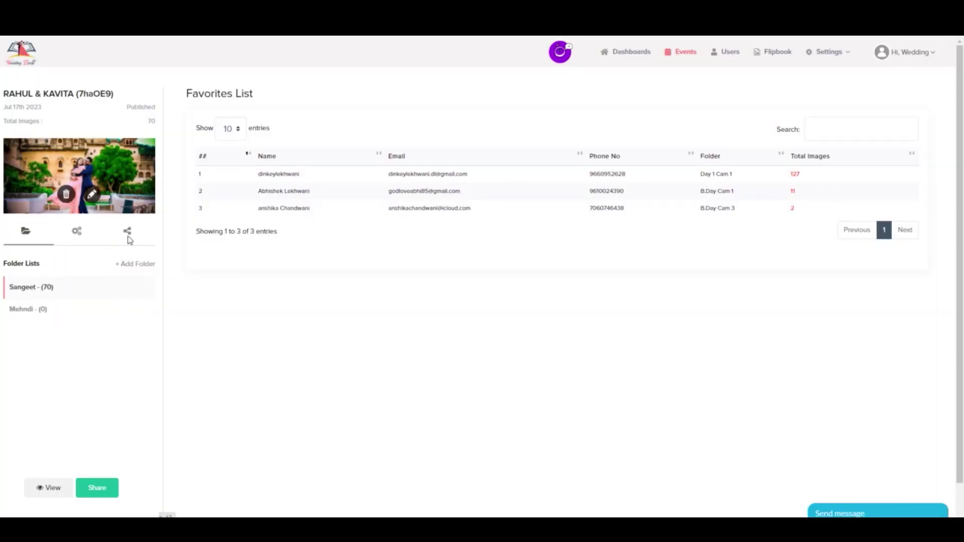
pyautogui.click(128, 236)
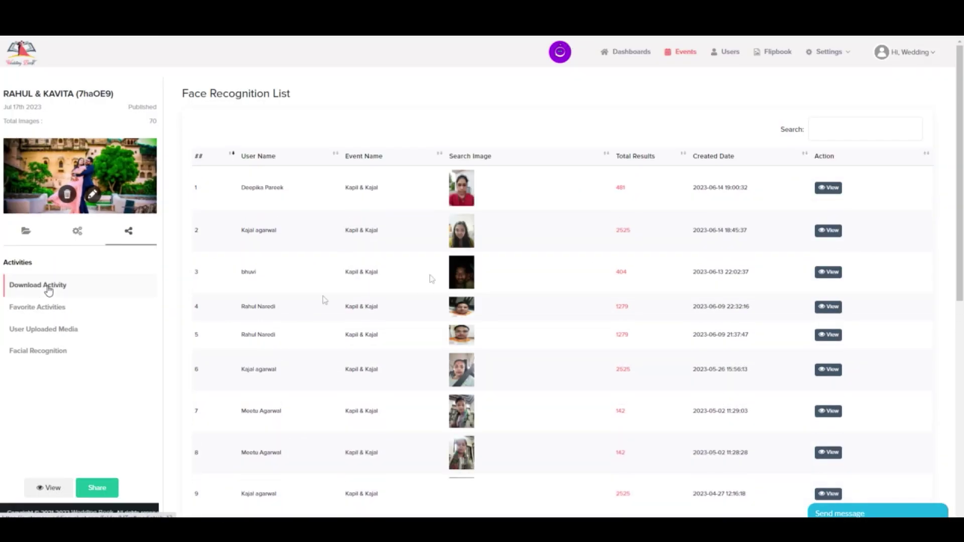